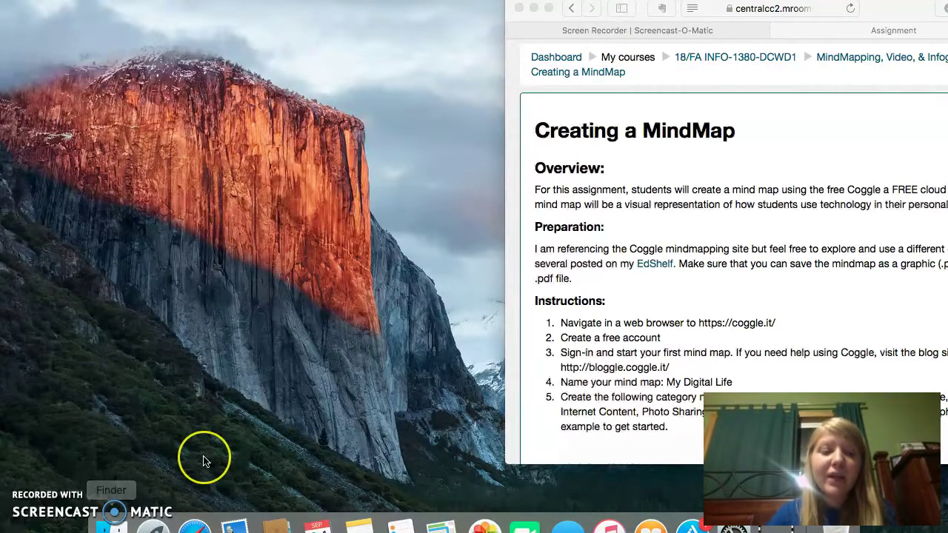
Make the Safari window full screen and open coggle.it in a new tab.
left_click(194, 525)
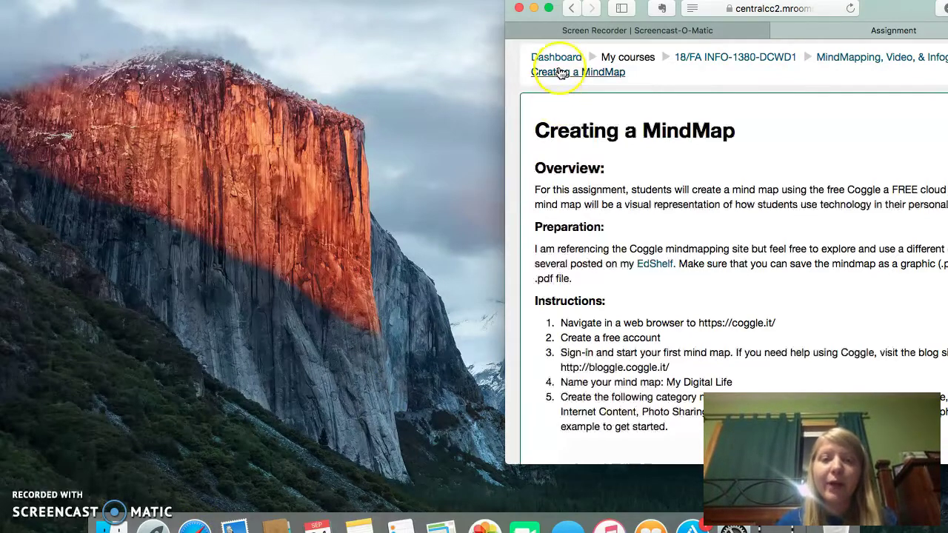
left_click(548, 8)
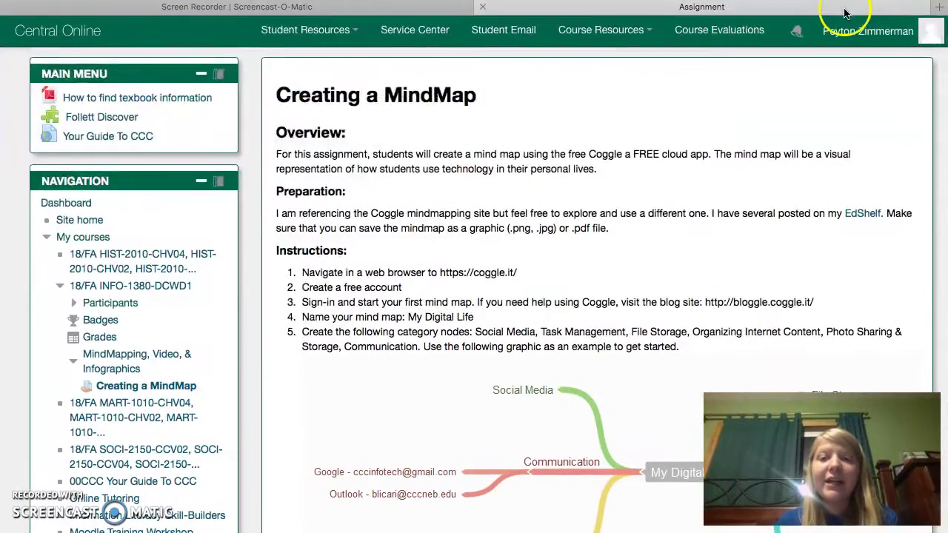
left_click(939, 9)
left_click(546, 28)
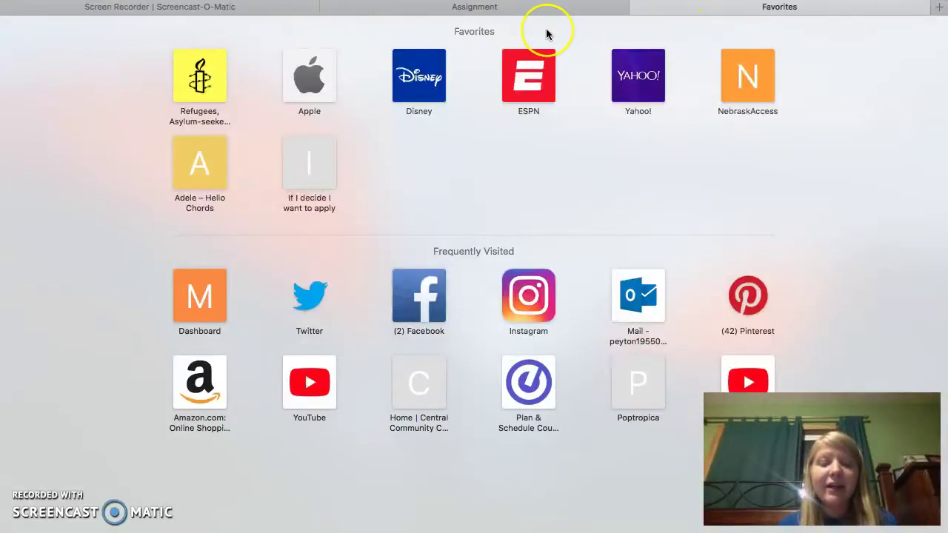
type("cog")
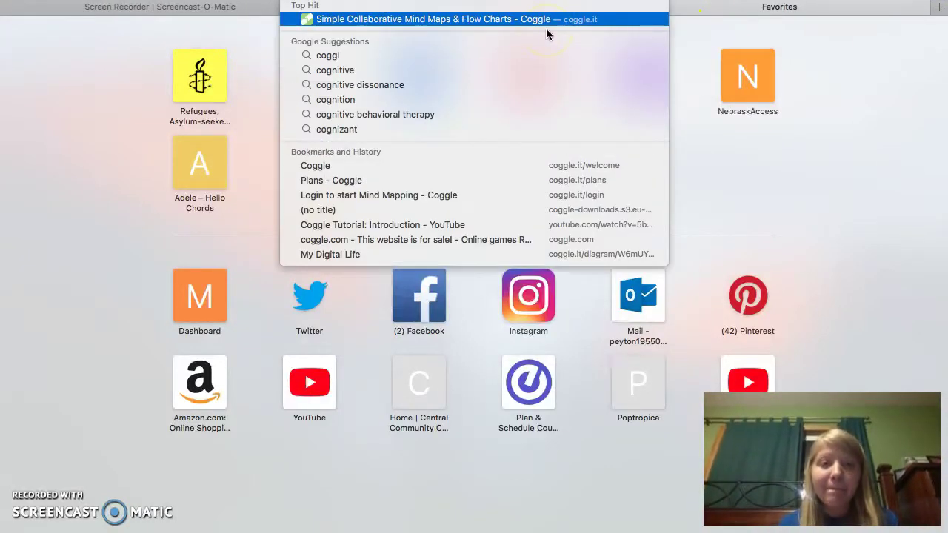
type("gle.it")
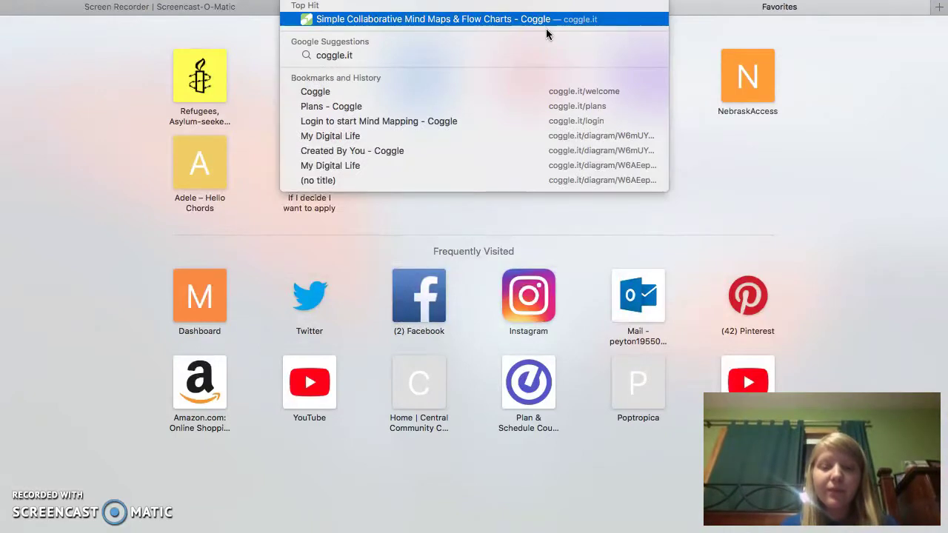
key("Return")
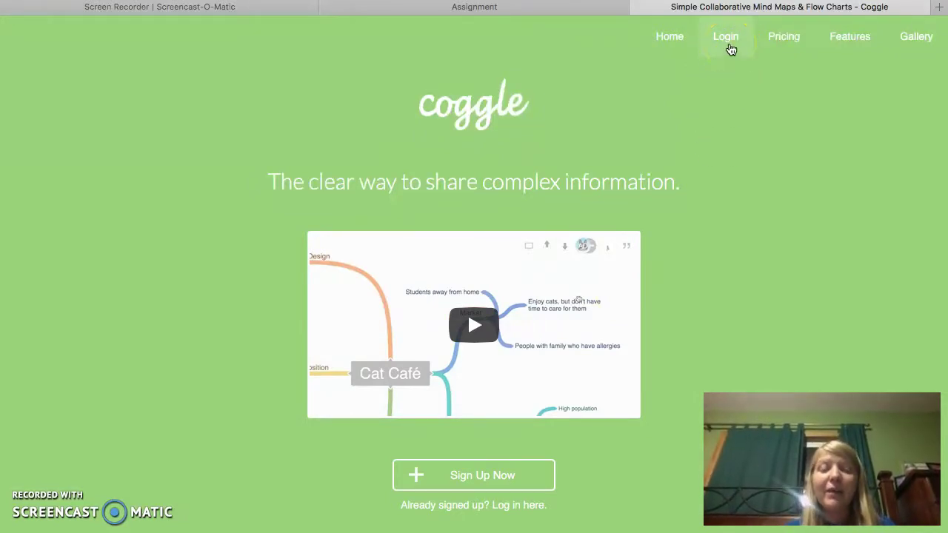
Log in to Coggle with Google, choosing the third listed account, the one that is still signed in.
left_click(728, 43)
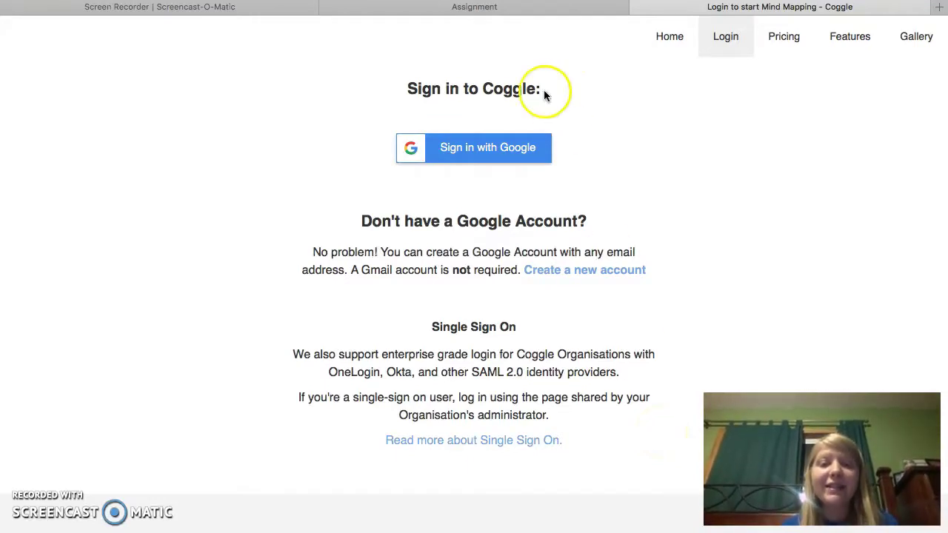
left_click(501, 158)
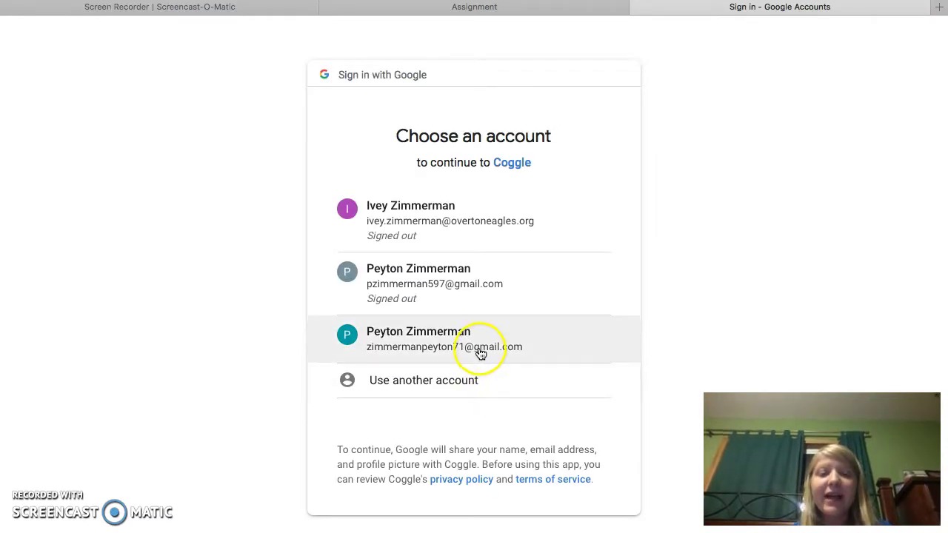
left_click(462, 352)
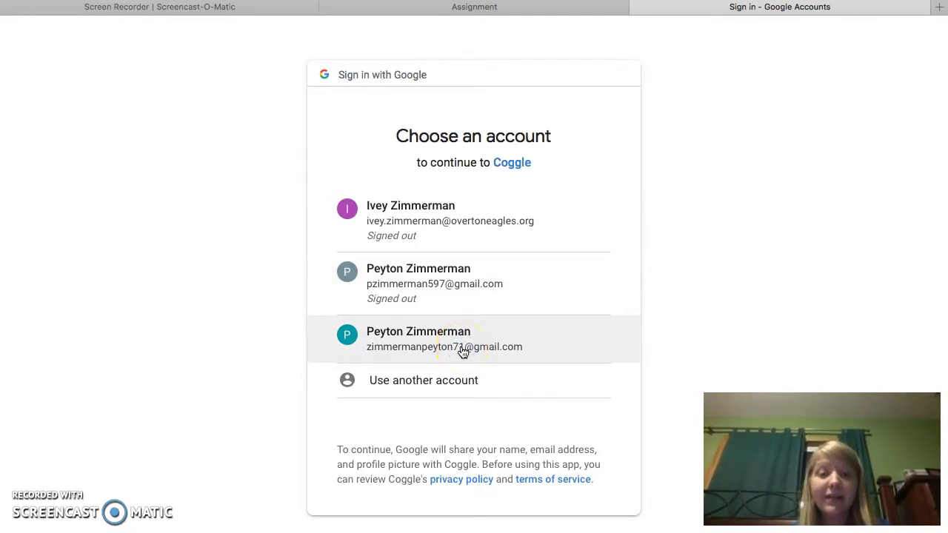
left_click(474, 350)
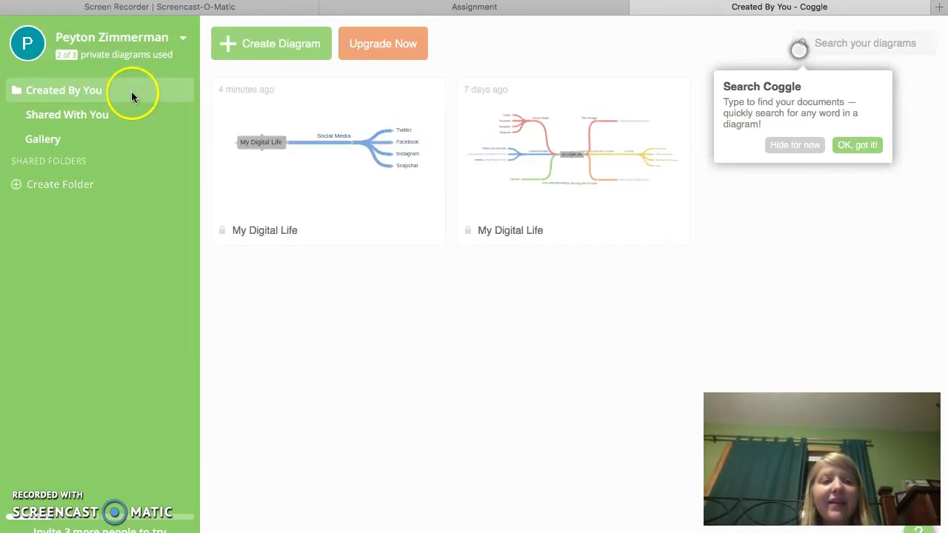
Create a new Coggle diagram and dismiss the tip about inviting a co-worker.
left_click(100, 87)
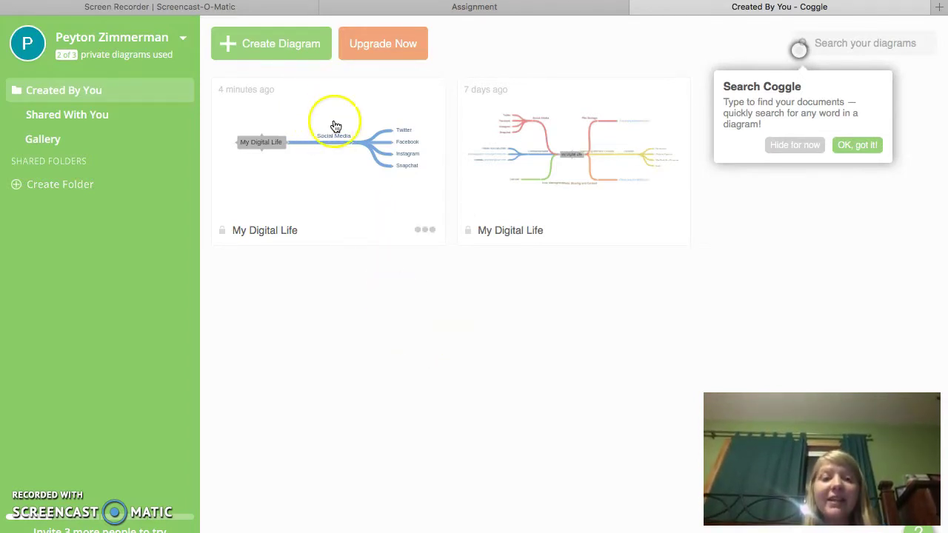
left_click(297, 57)
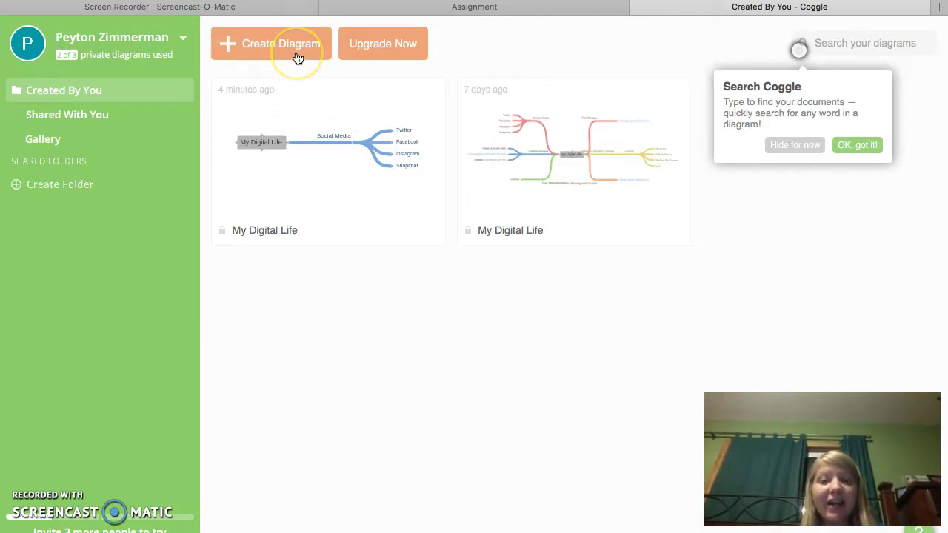
left_click(297, 58)
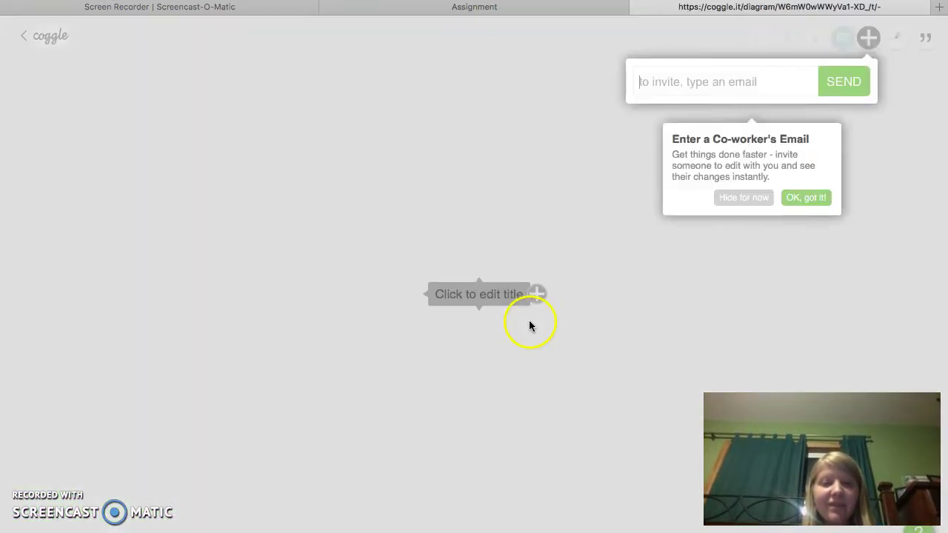
left_click(809, 198)
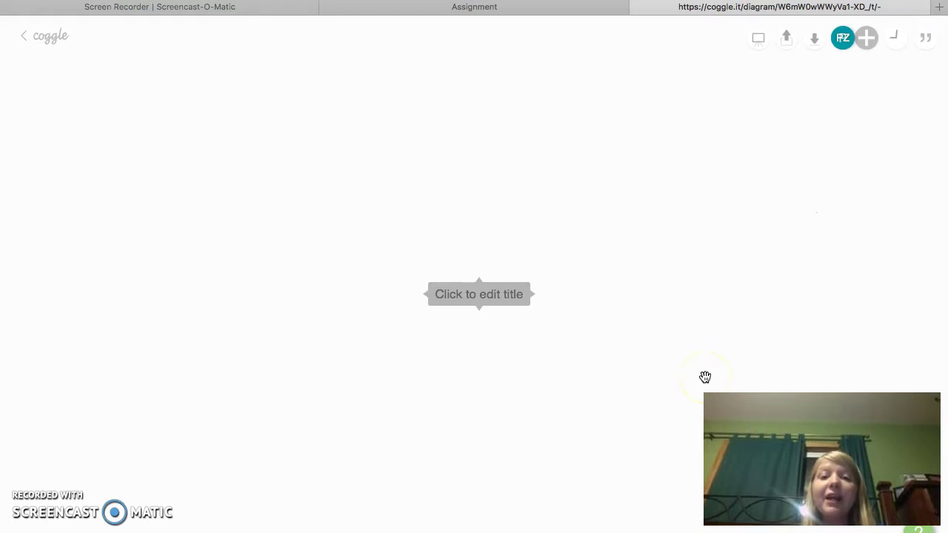
Title the diagram's central node "My technology".
left_click(498, 300)
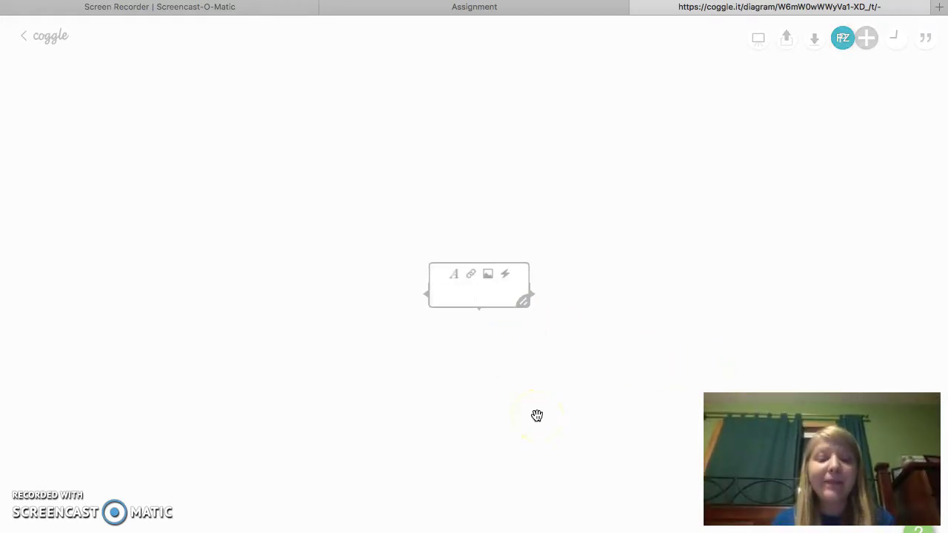
type("My")
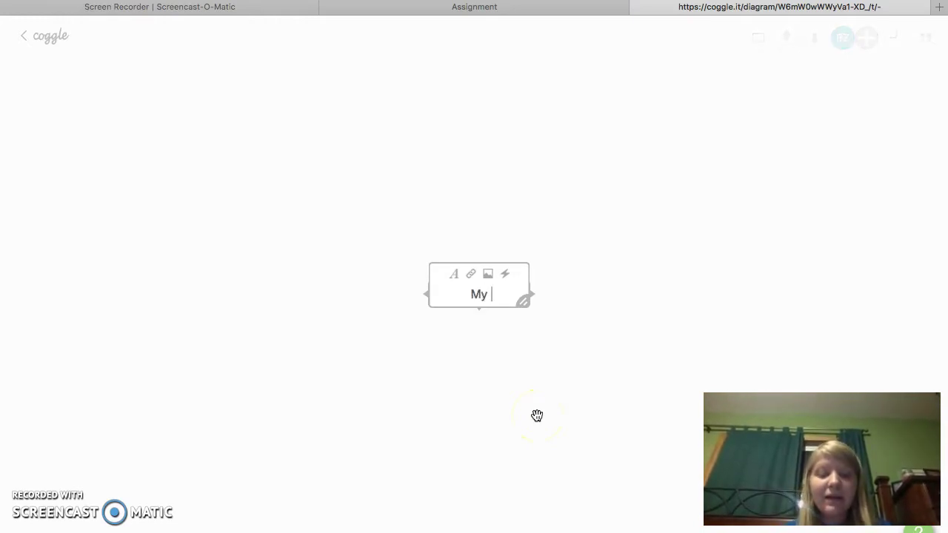
type(" te")
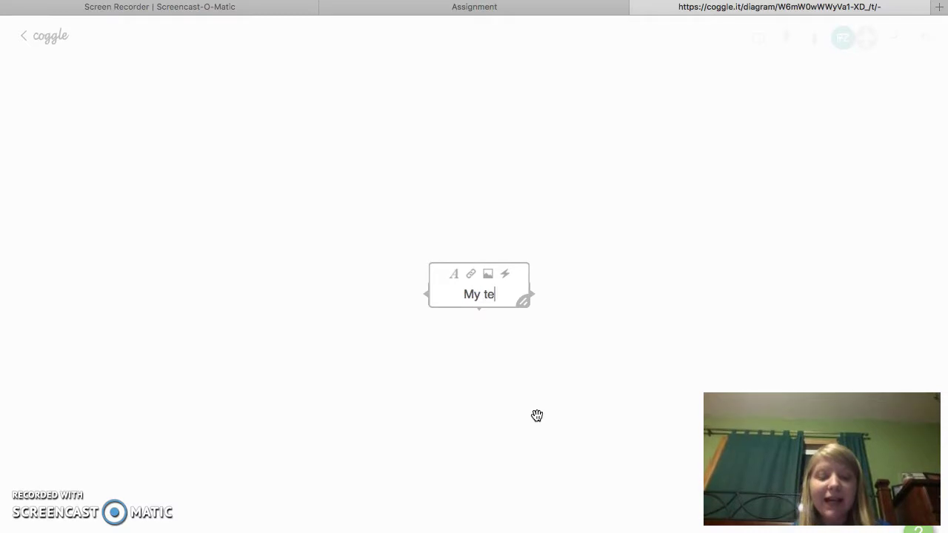
type("chnology")
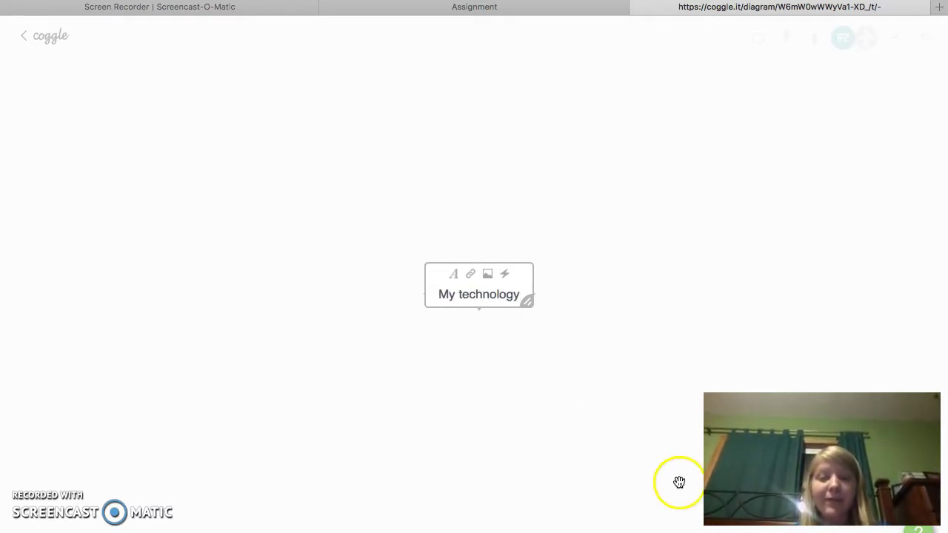
left_click(605, 392)
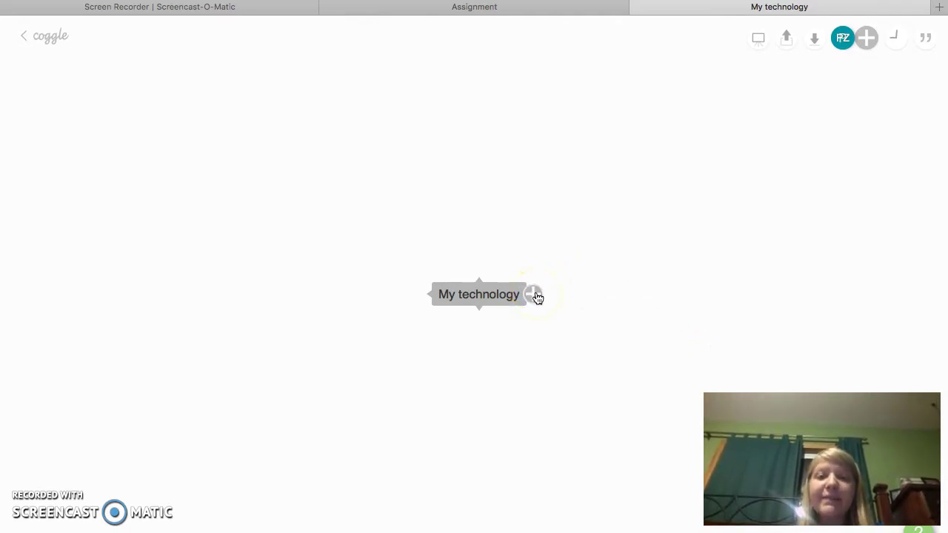
Add a branch labelled "Social Media" on the right side of the central node.
left_click(535, 297)
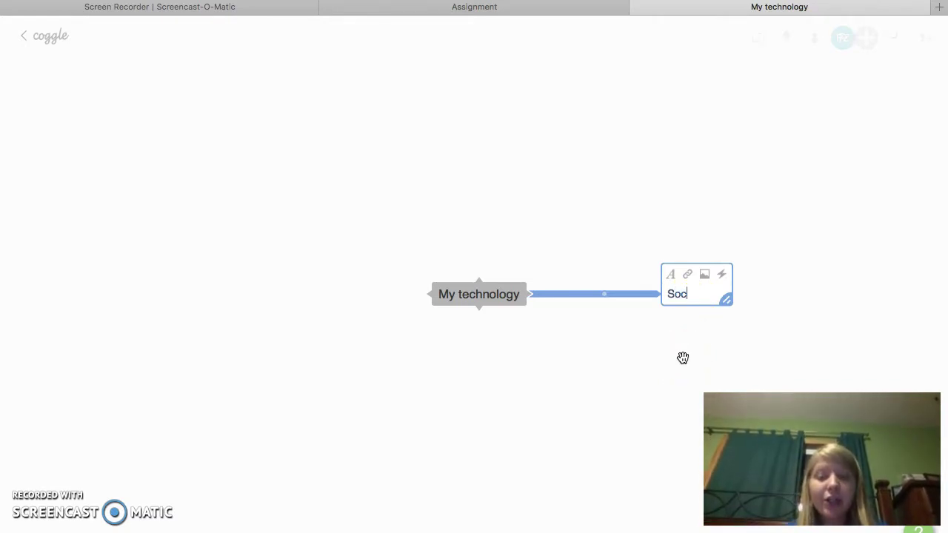
type("mEDIA")
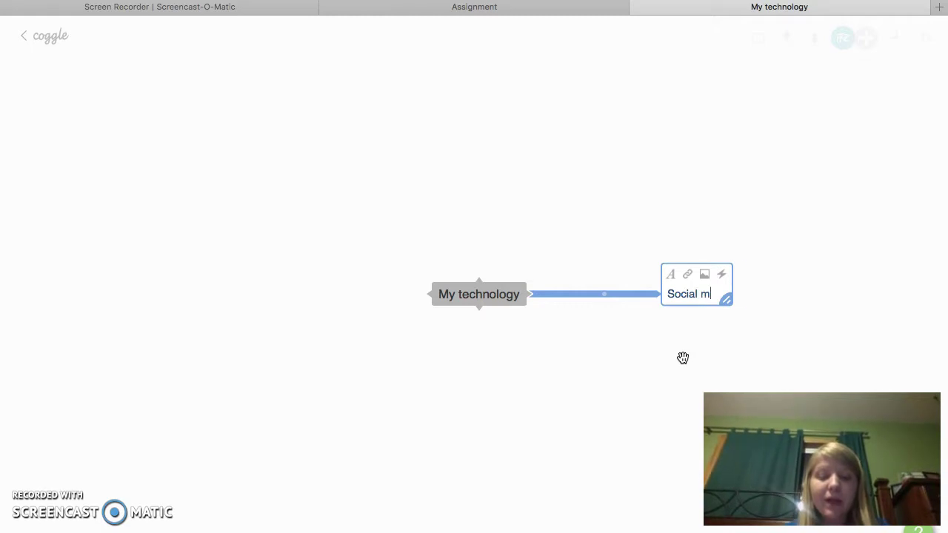
key("BackSpace")
key("BackSpace")
key("BackSpace")
key("BackSpace")
type("Media")
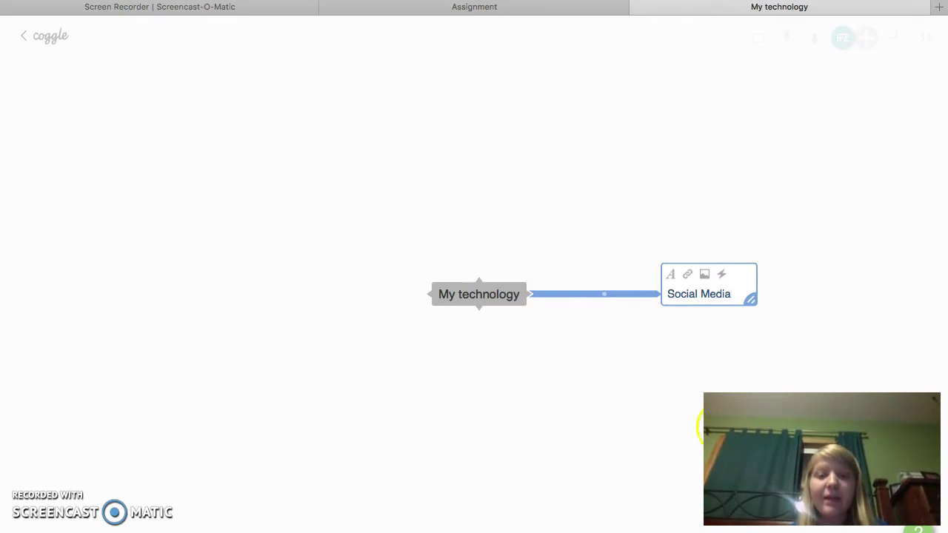
left_click(567, 444)
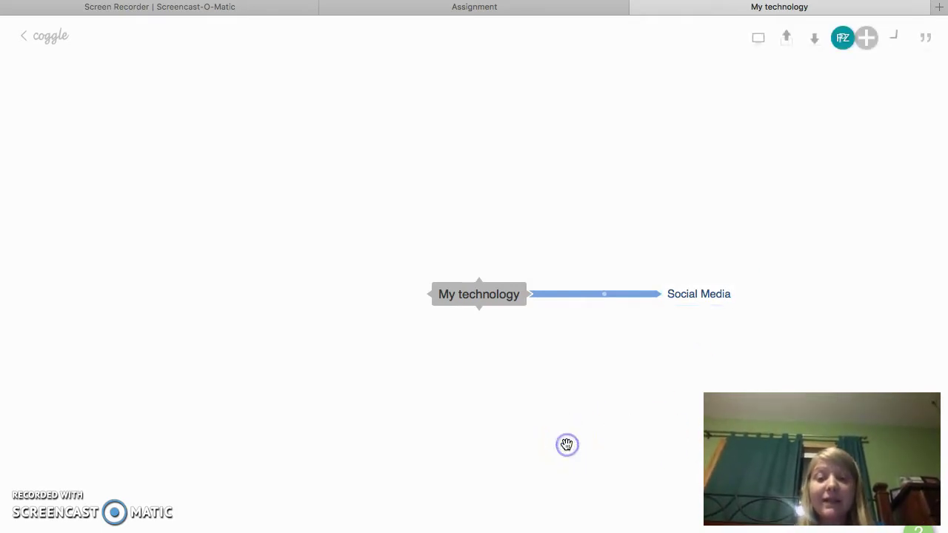
Add a sub-branch labelled "Facebook" to the Social Media branch.
left_click(713, 295)
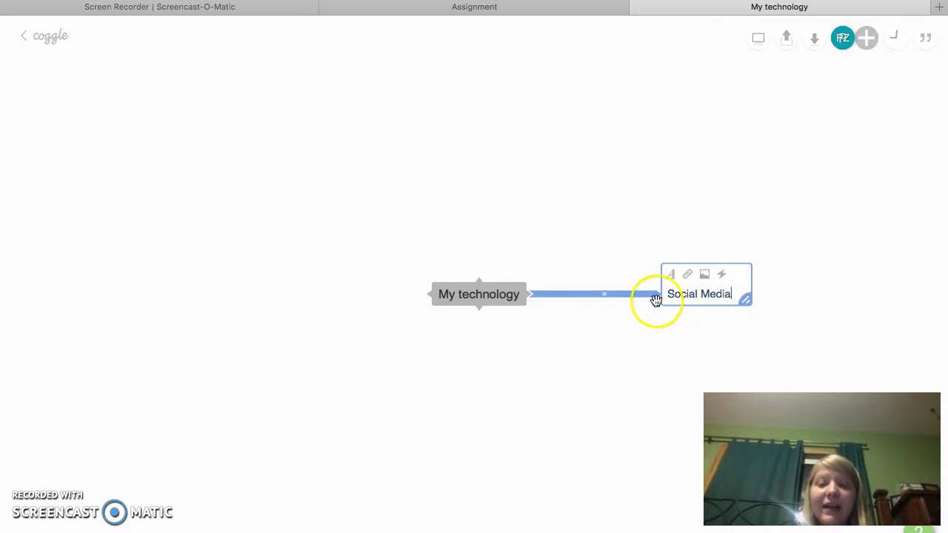
left_click(644, 353)
mouse_move(664, 296)
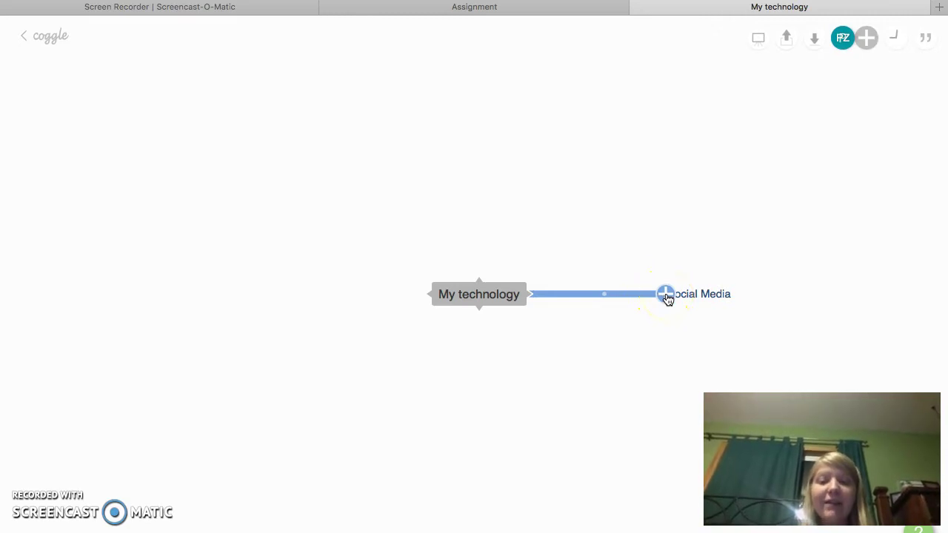
left_click(666, 296)
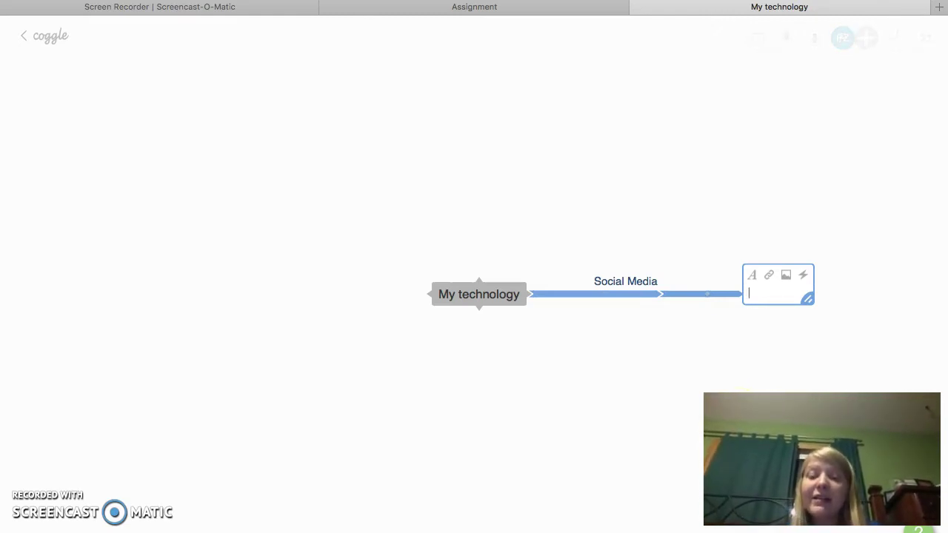
type("Facebook")
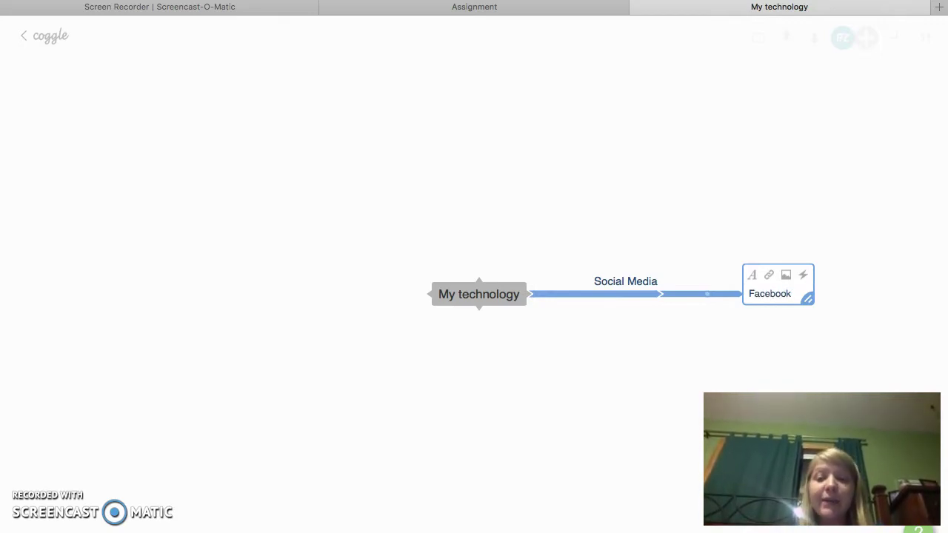
left_click(602, 411)
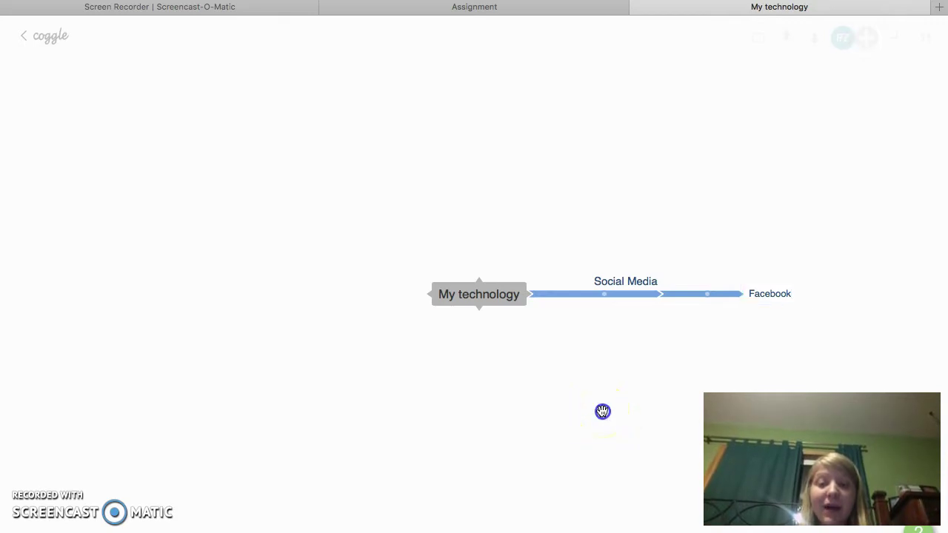
Add a second sub-branch labelled "Instagram" to the Social Media branch.
mouse_move(668, 294)
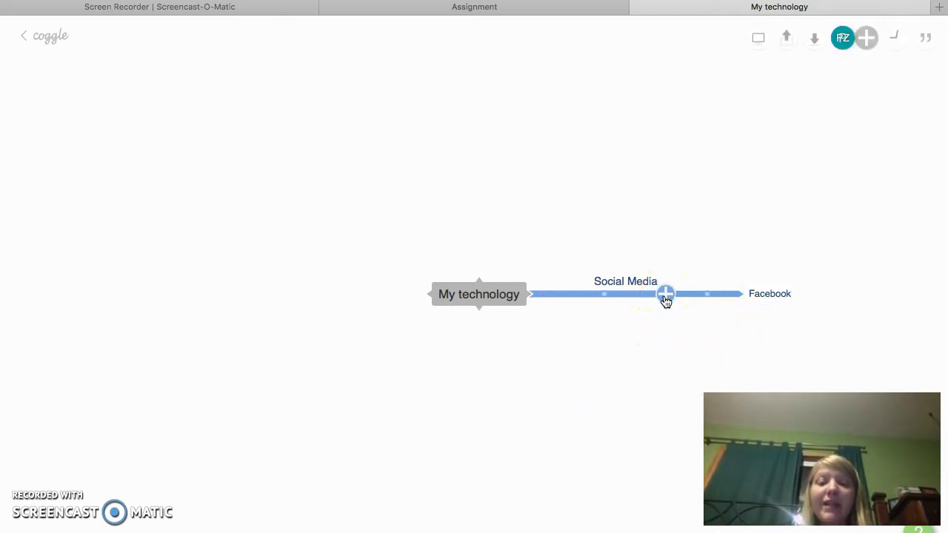
left_click(666, 295)
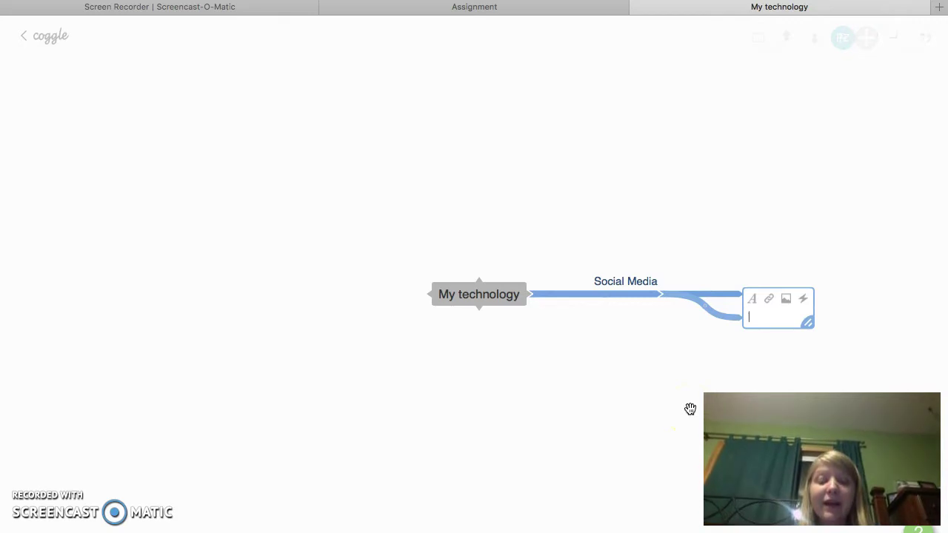
type("Inst")
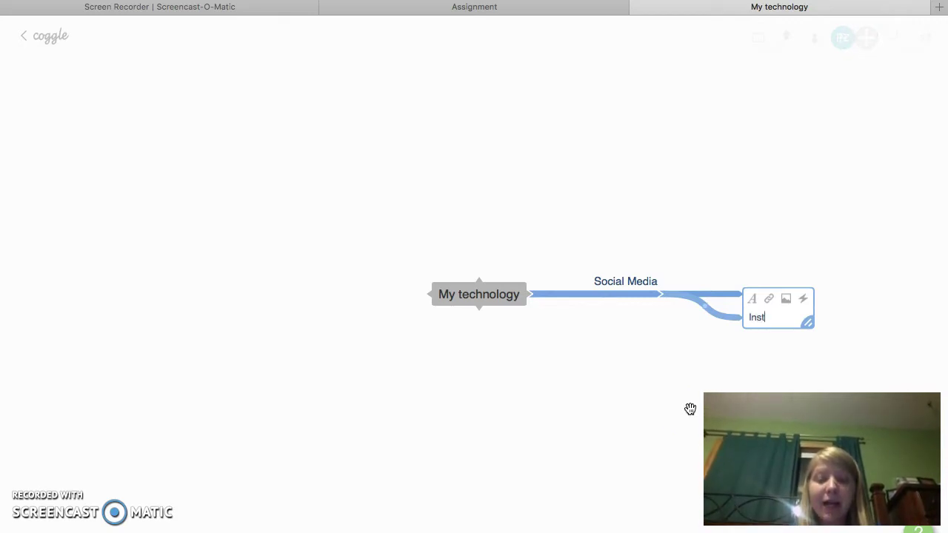
type("agram")
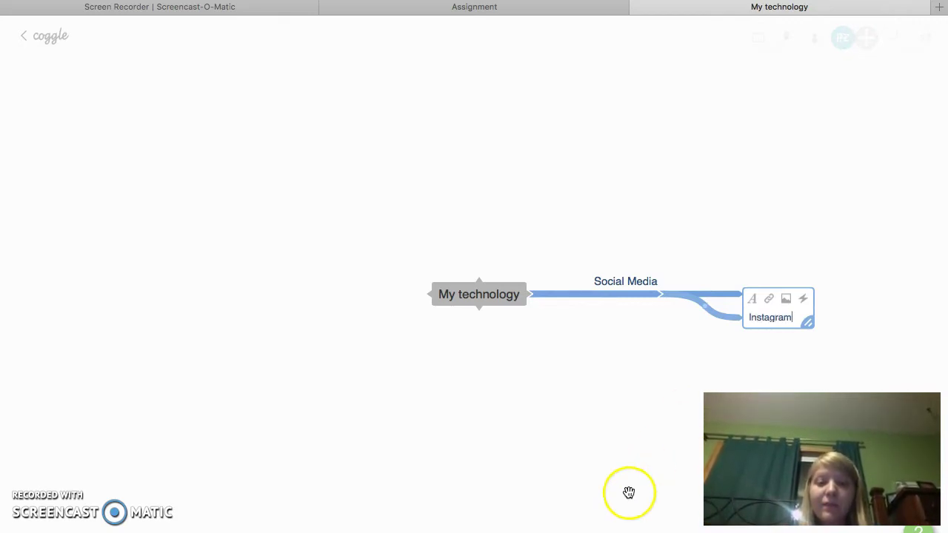
left_click(595, 378)
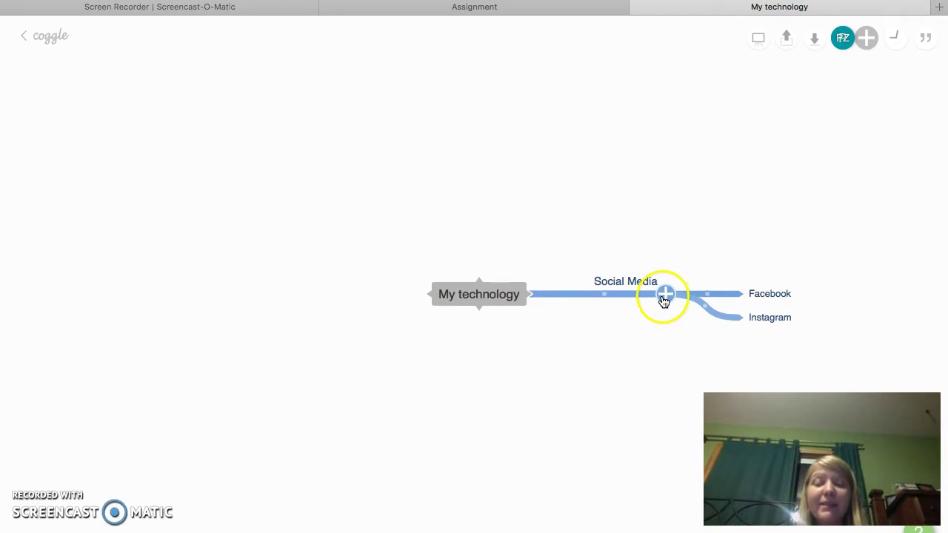
Add a third sub-branch labelled "Twitter" to the Social Media branch.
left_click(664, 297)
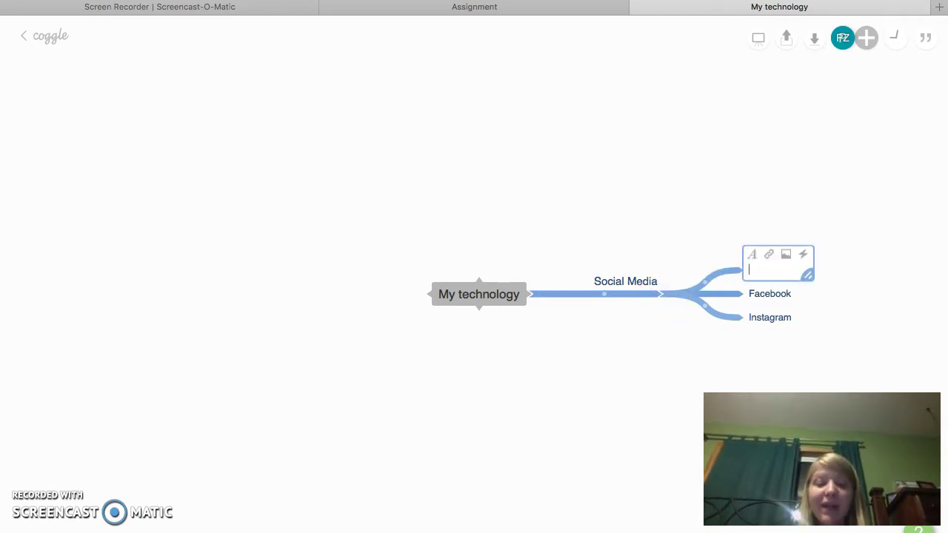
type("Twitter")
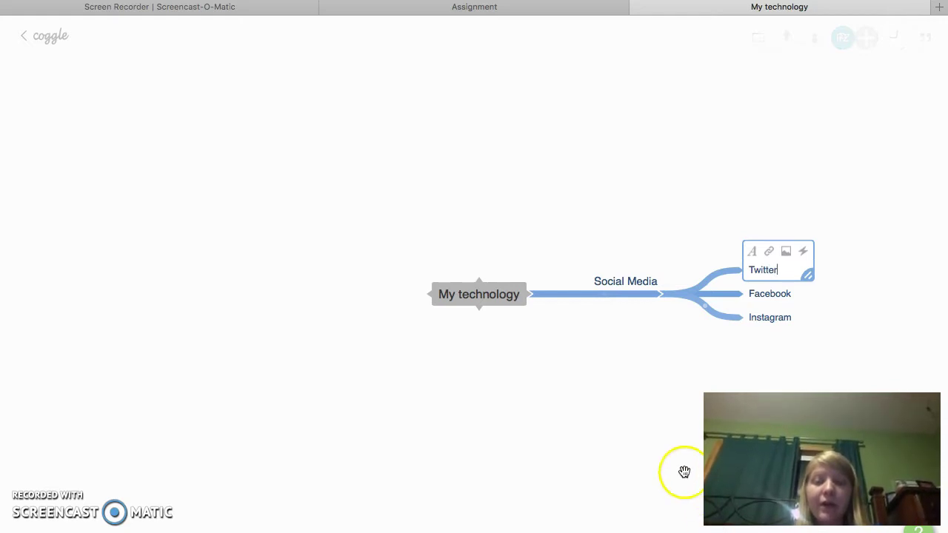
left_click(601, 408)
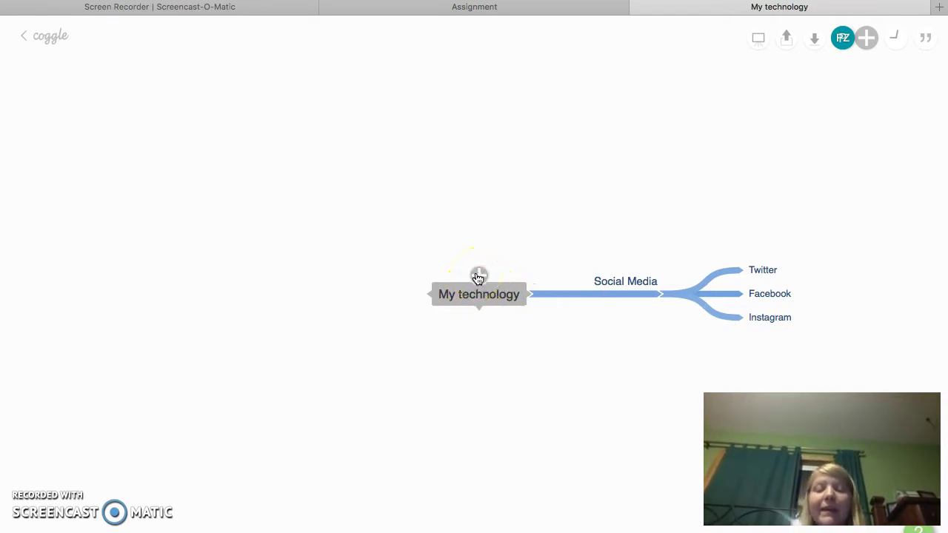
Add a branch labelled "Devices that I use" extending upward from the central "My technology" node.
left_click(478, 277)
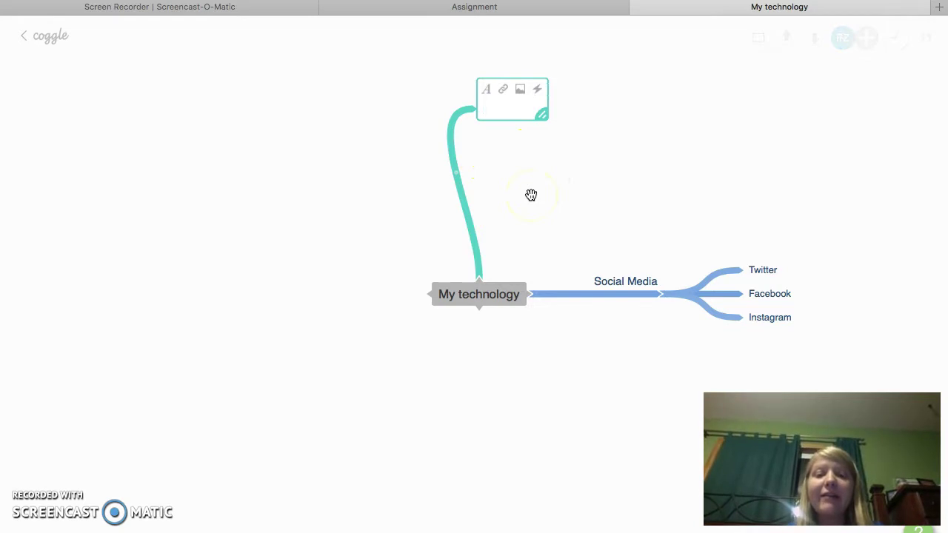
type("Devices ")
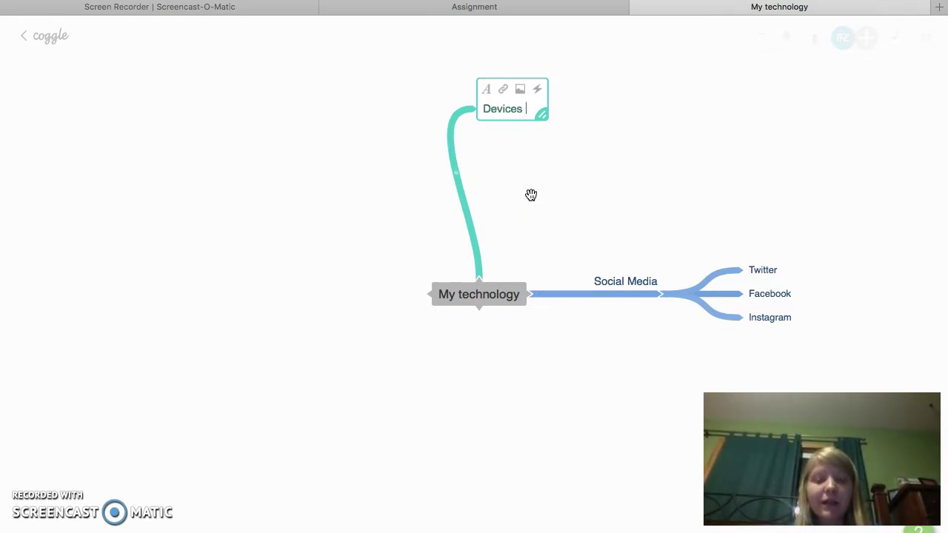
type("that I use")
left_click_drag(539, 196, 546, 216)
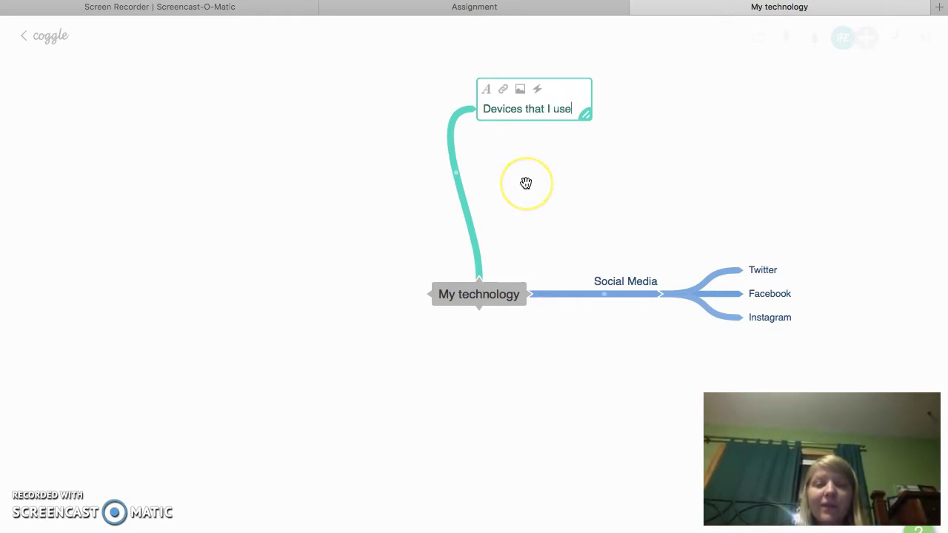
left_click(527, 184)
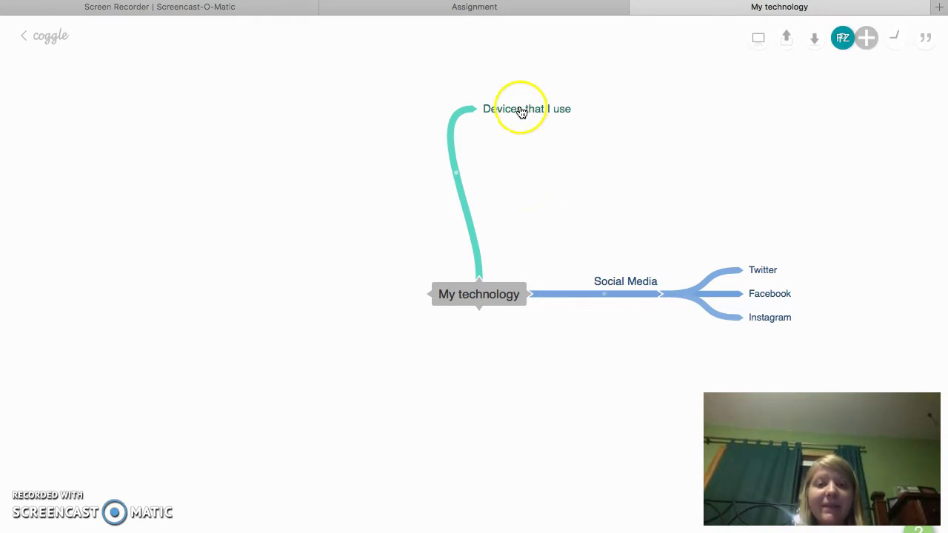
Add a sub-branch labelled "Macbook Pro" to the "Devices that I use" branch.
mouse_move(503, 111)
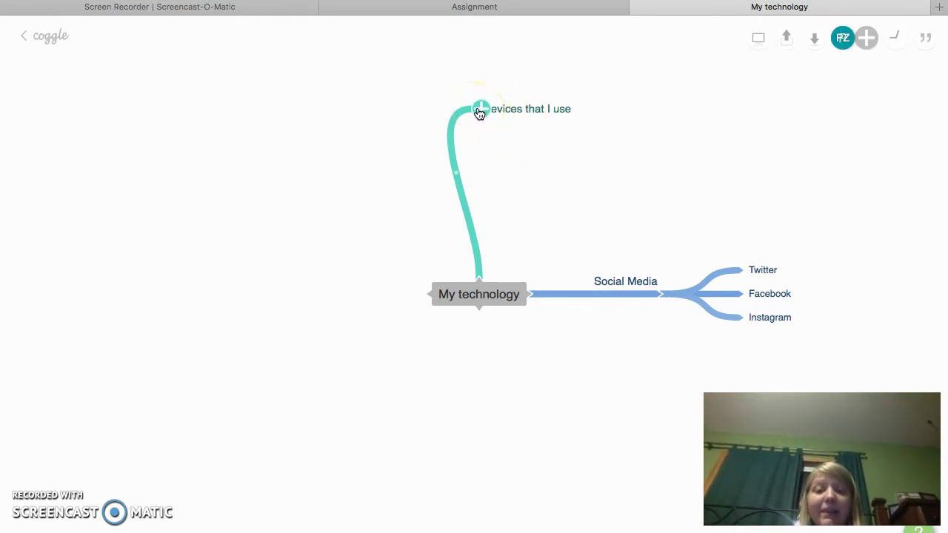
left_click(480, 111)
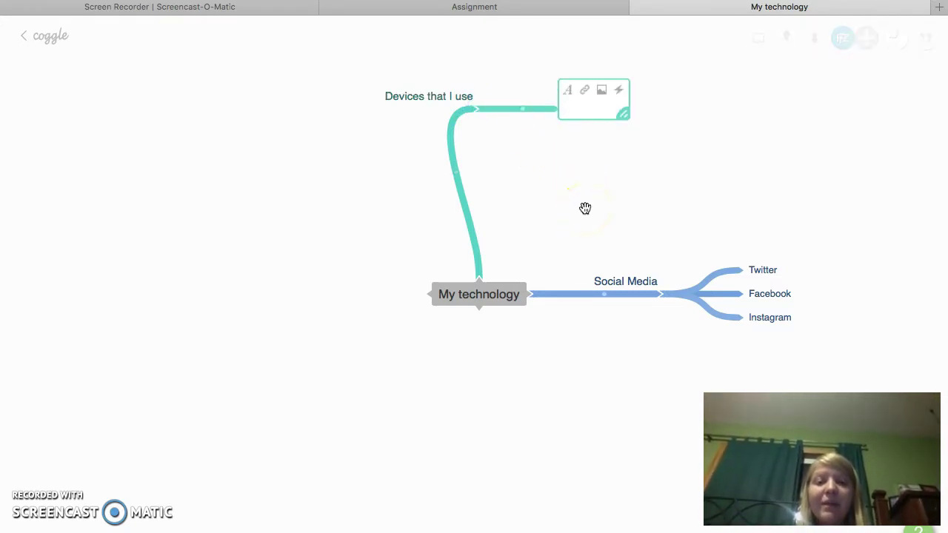
type("Macbook Pro")
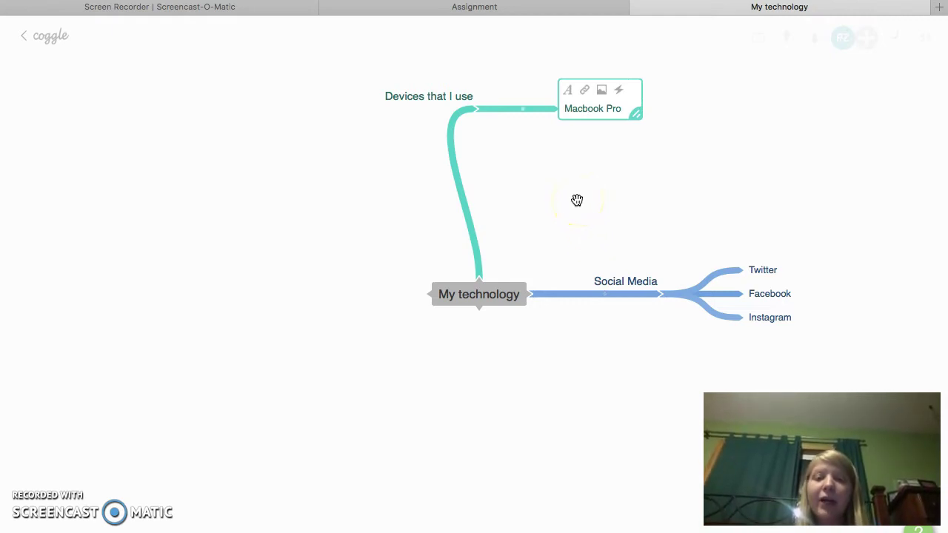
left_click(653, 188)
Add a second sub-branch labelled "Cell Phone" to the "Devices that I use" branch.
mouse_move(478, 114)
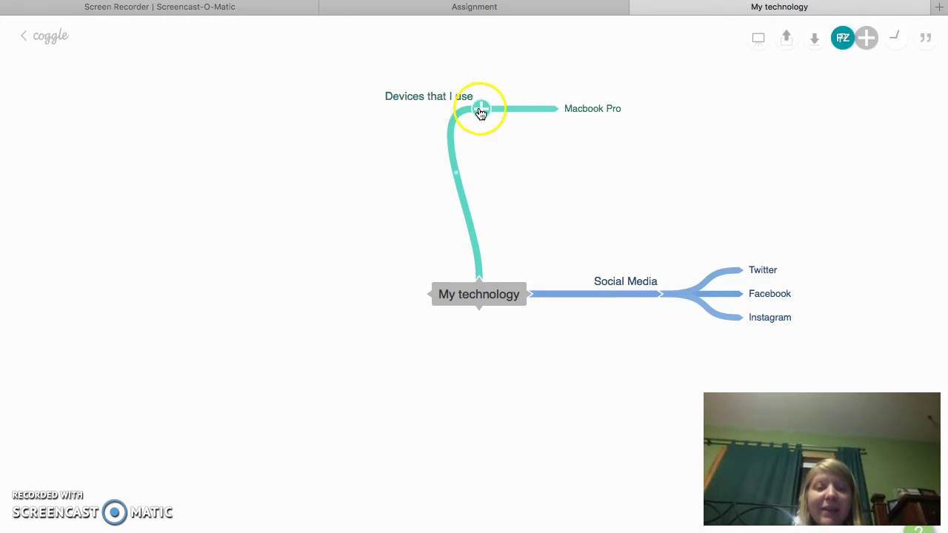
left_click(480, 111)
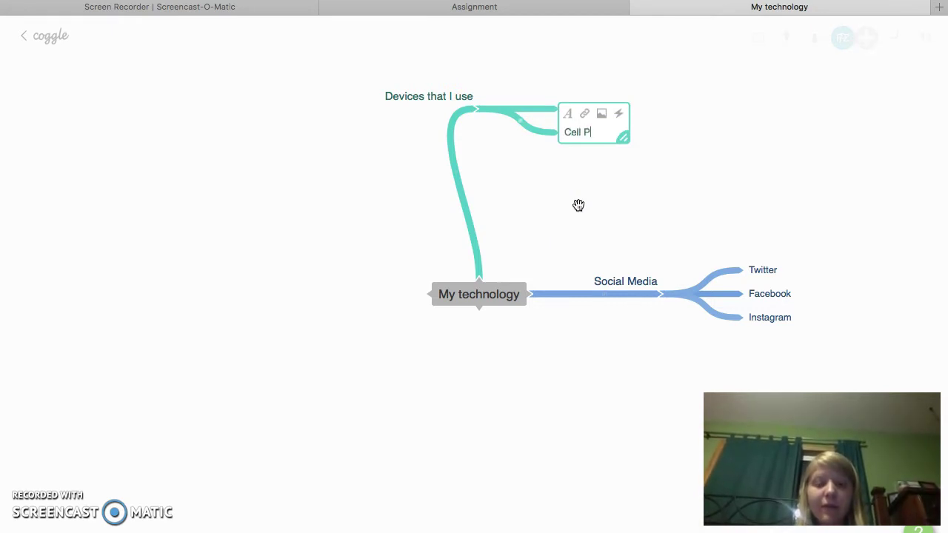
type("Cell Phone")
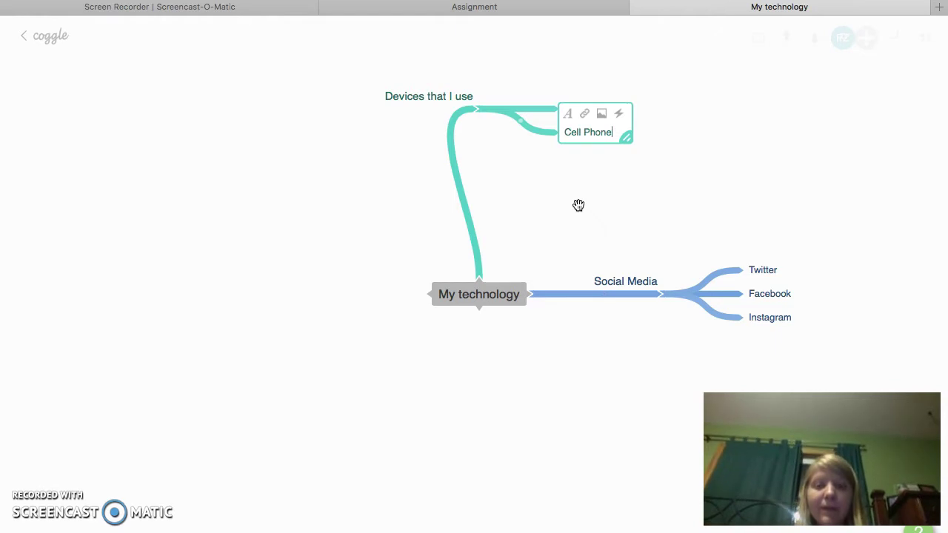
left_click(568, 219)
left_click(545, 146)
Add a third sub-branch labelled "Ipad" to the "Devices that I use" branch.
mouse_move(480, 109)
left_click(481, 111)
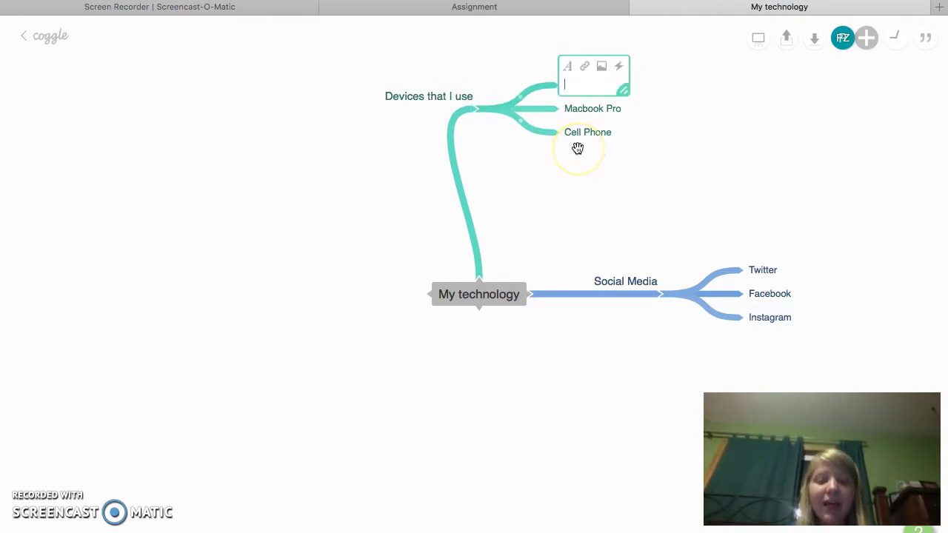
type("Ipad")
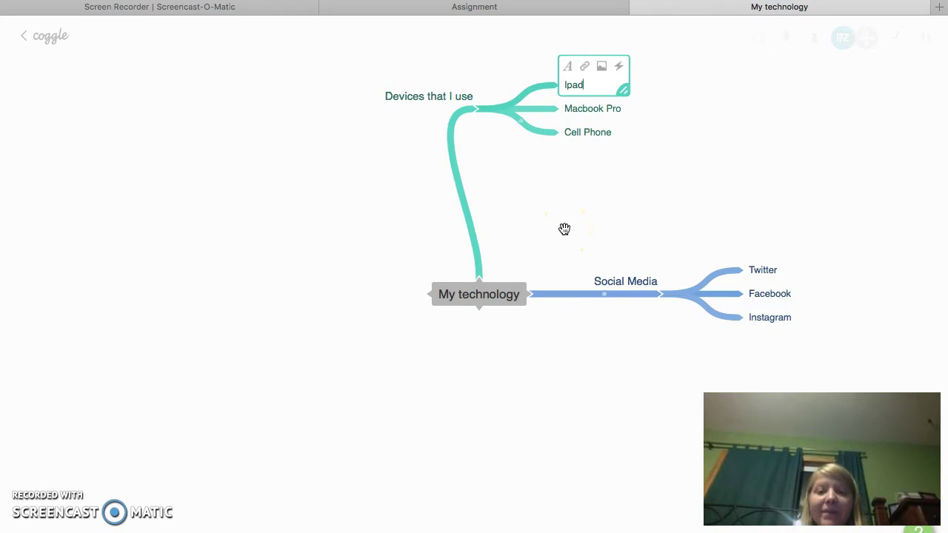
left_click(732, 179)
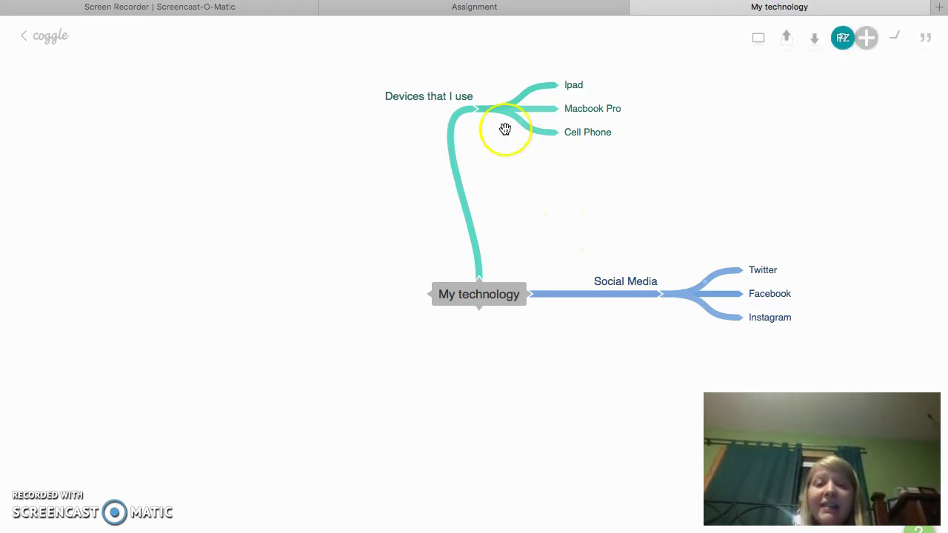
Bring up the options for the "Devices that I use" branch and find the one for deleting the branch.
mouse_move(482, 111)
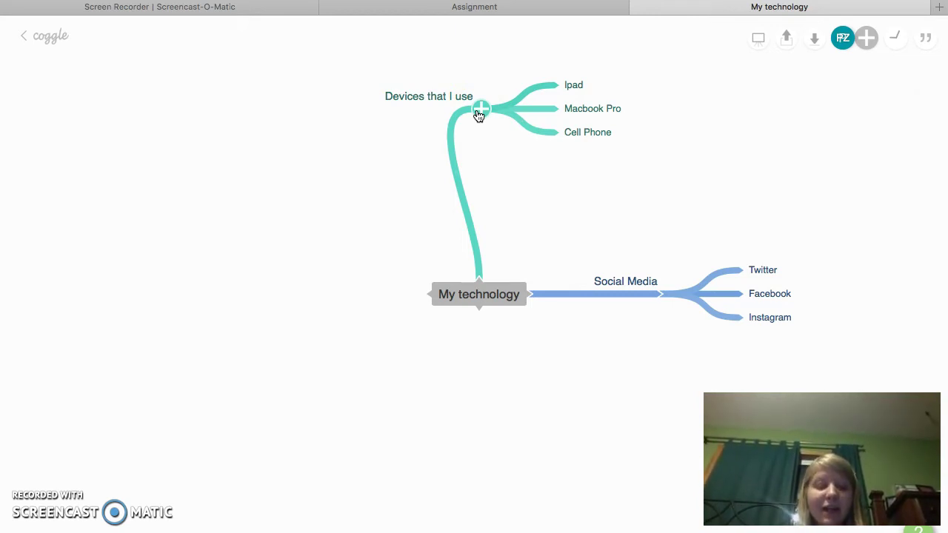
key("super")
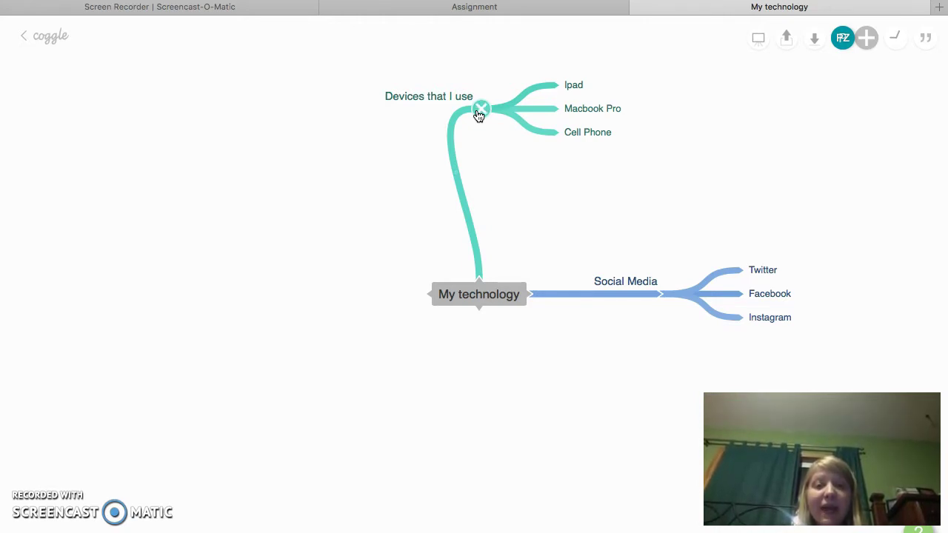
left_click(482, 113)
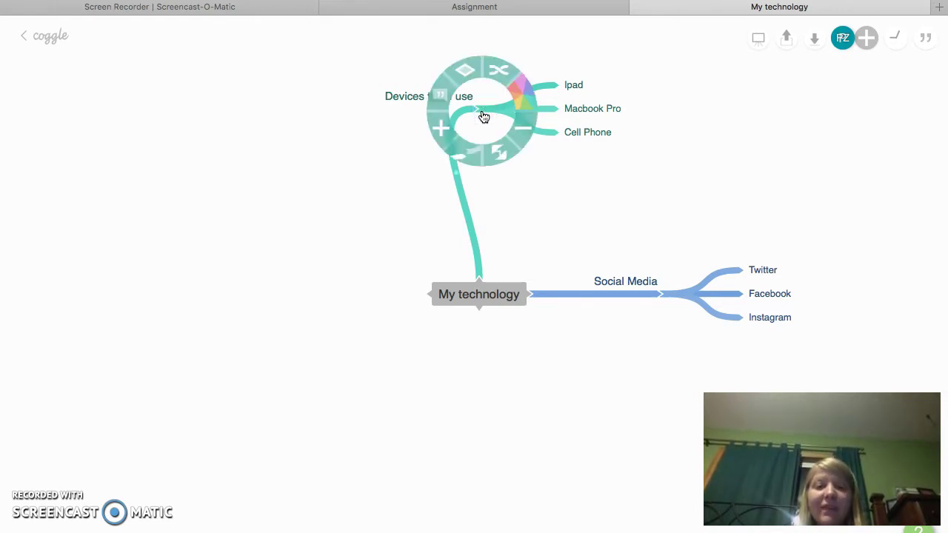
left_click(519, 127)
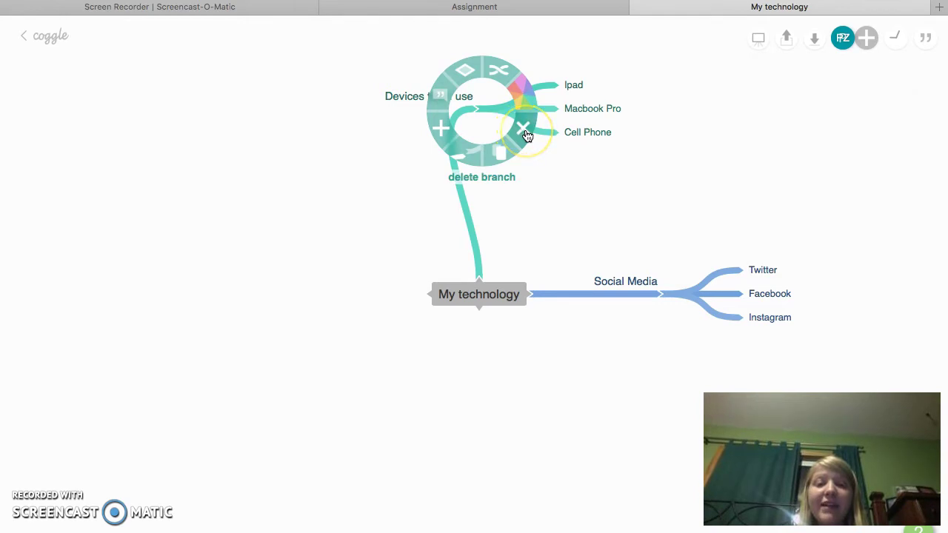